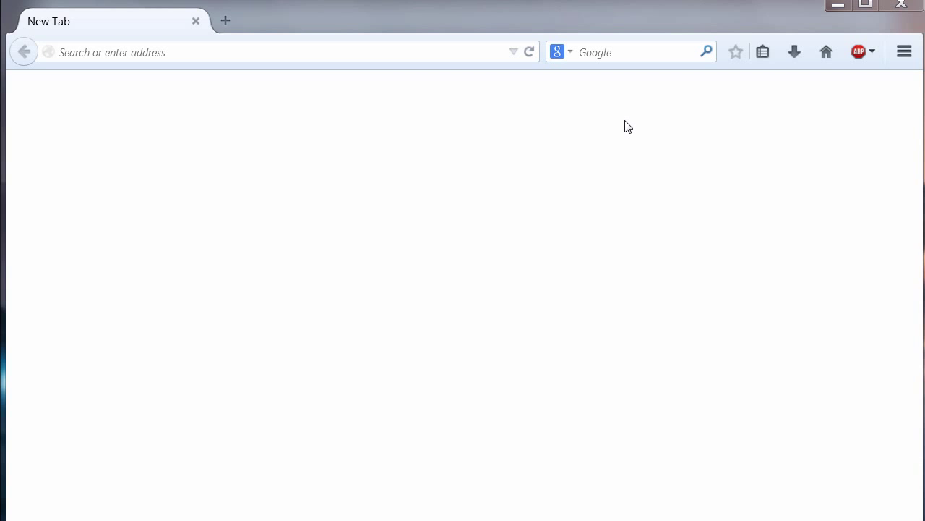
Load the Steam store page from a pasted address and try playing Nosgoth there.
{"action": "left_click", "coordinate": [298, 55]}
{"action": "type", "text": "http://store.steampowered.com/app/200110/"}
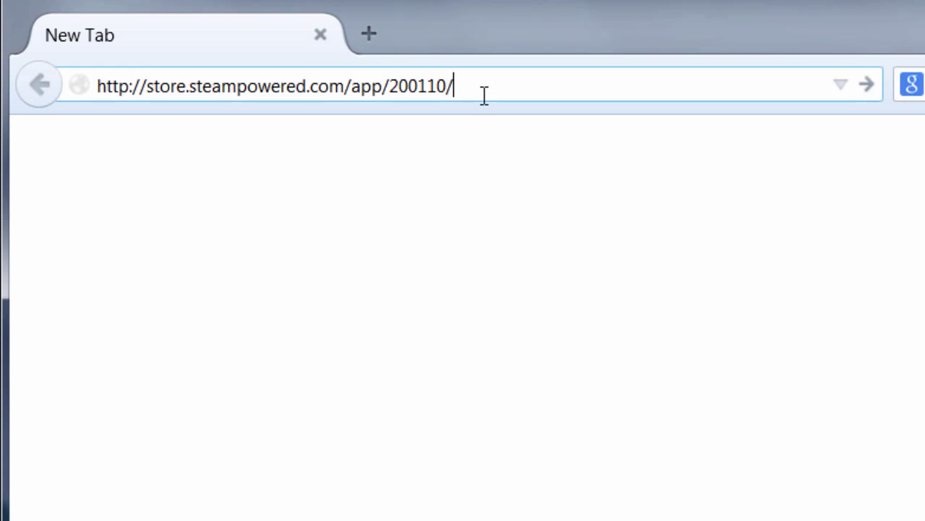
{"action": "key", "text": "Return"}
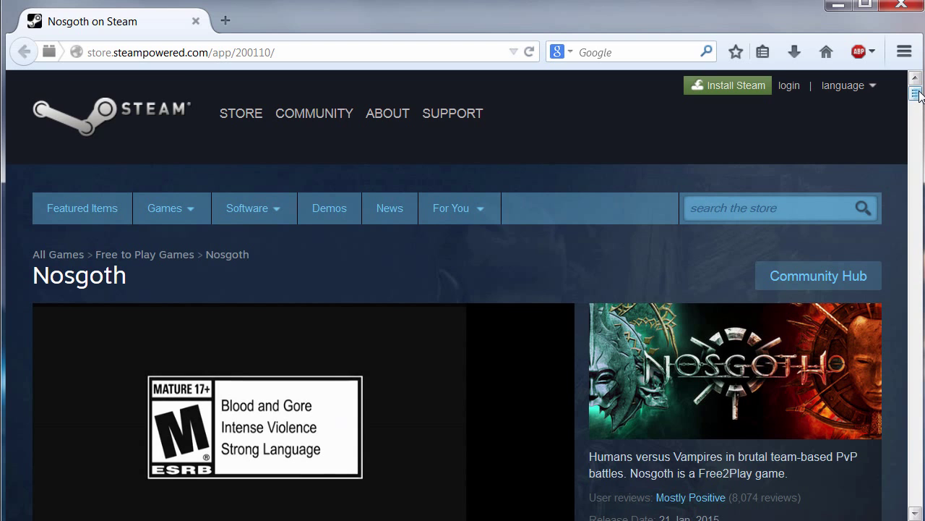
{"action": "left_click_drag", "start_coordinate": [919, 93], "coordinate": [917, 128]}
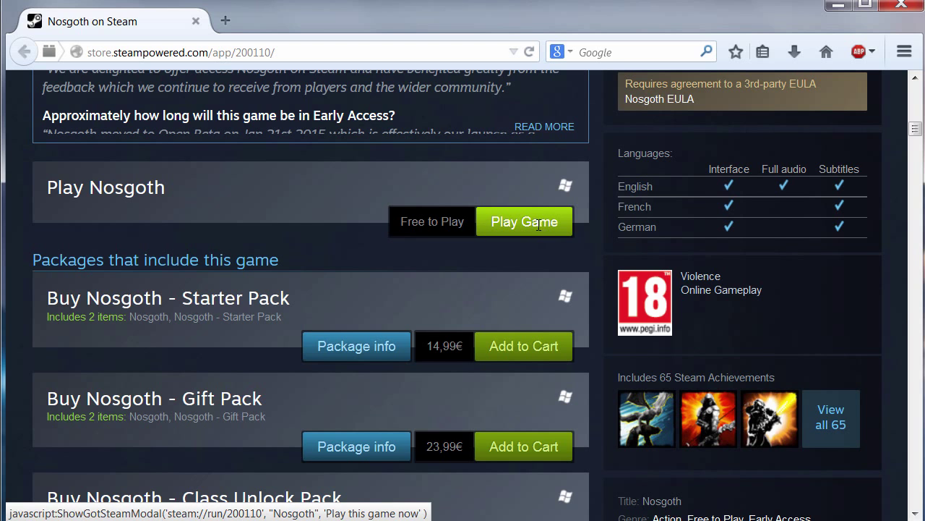
{"action": "left_click", "coordinate": [544, 230]}
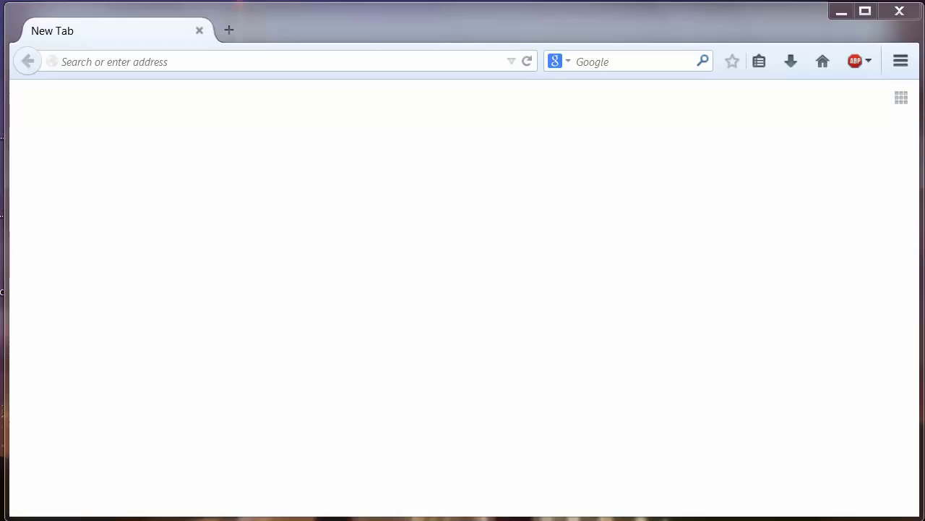
Go to the Steam store home page at store.steampowered.com.
{"action": "left_click", "coordinate": [127, 68]}
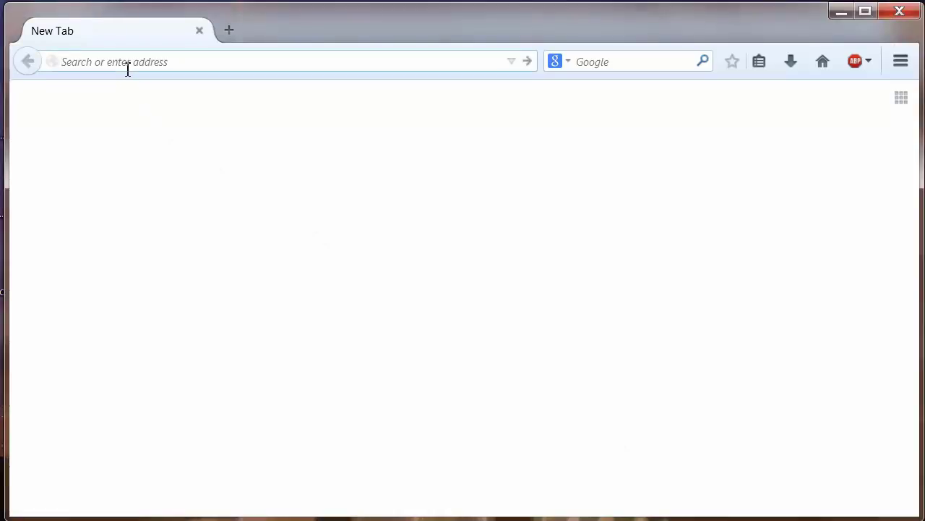
{"action": "type", "text": "http://store.steampowered.com/"}
{"action": "left_click", "coordinate": [152, 62]}
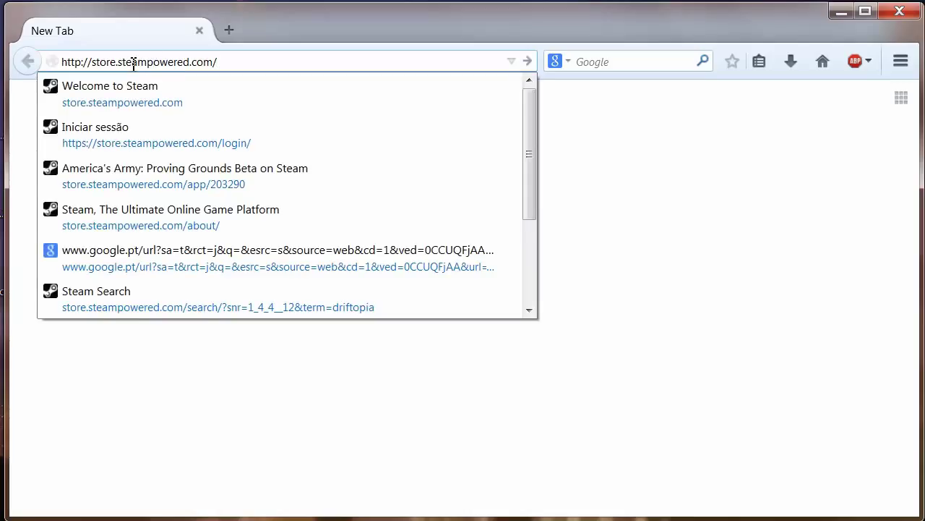
{"action": "left_click", "coordinate": [247, 60]}
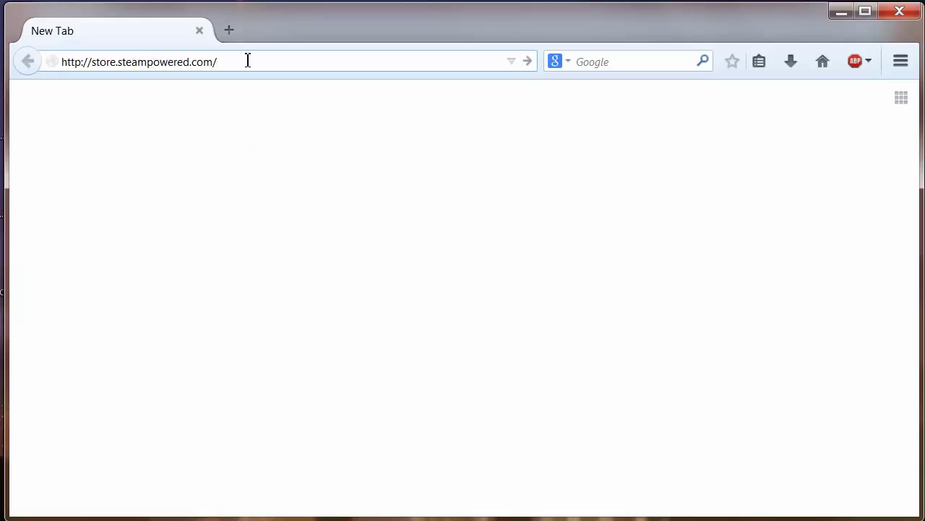
{"action": "key", "text": "Return"}
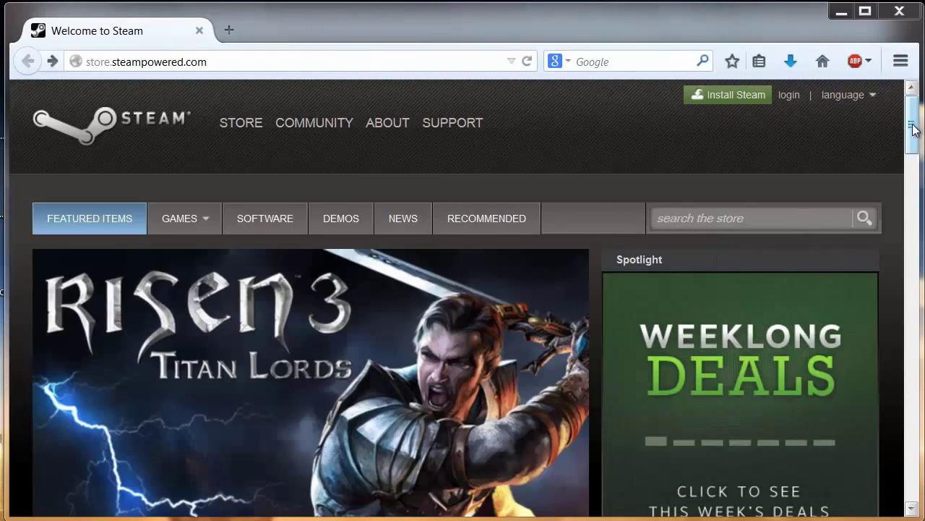
Open the Install Steam page and request the Steam installer with Install Steam Now.
{"action": "mouse_move", "coordinate": [913, 128]}
{"action": "left_mouse_down"}
{"action": "mouse_move", "coordinate": [919, 254]}
{"action": "mouse_move", "coordinate": [914, 128]}
{"action": "left_mouse_up"}
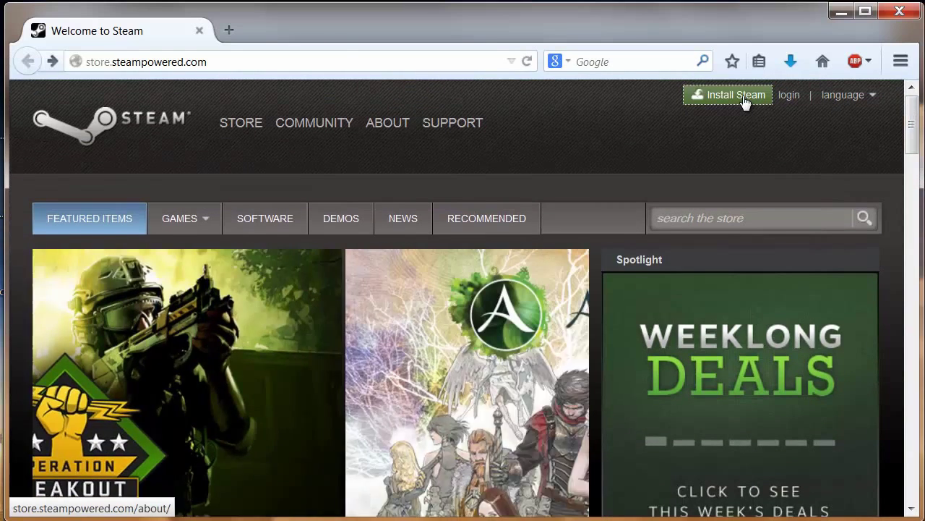
{"action": "left_click", "coordinate": [744, 101]}
{"action": "left_click_drag", "start_coordinate": [913, 153], "coordinate": [915, 176]}
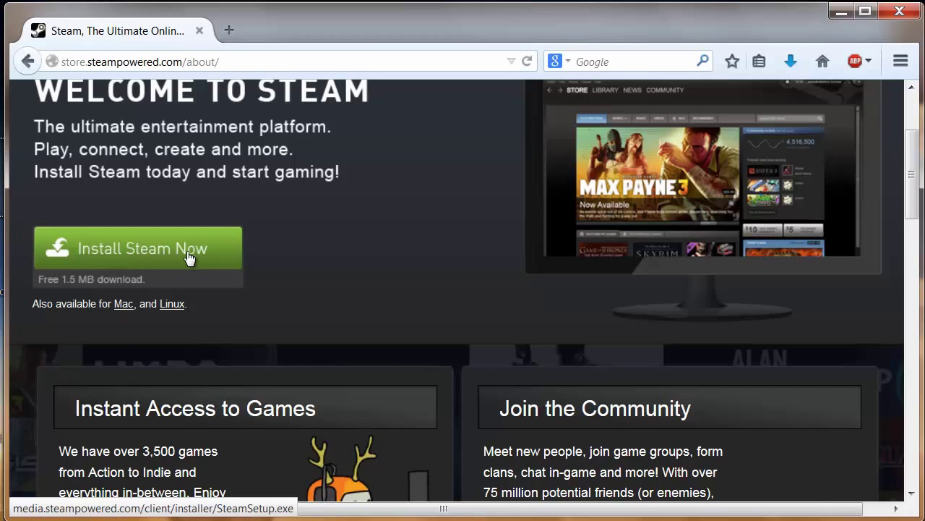
{"action": "left_click", "coordinate": [174, 254]}
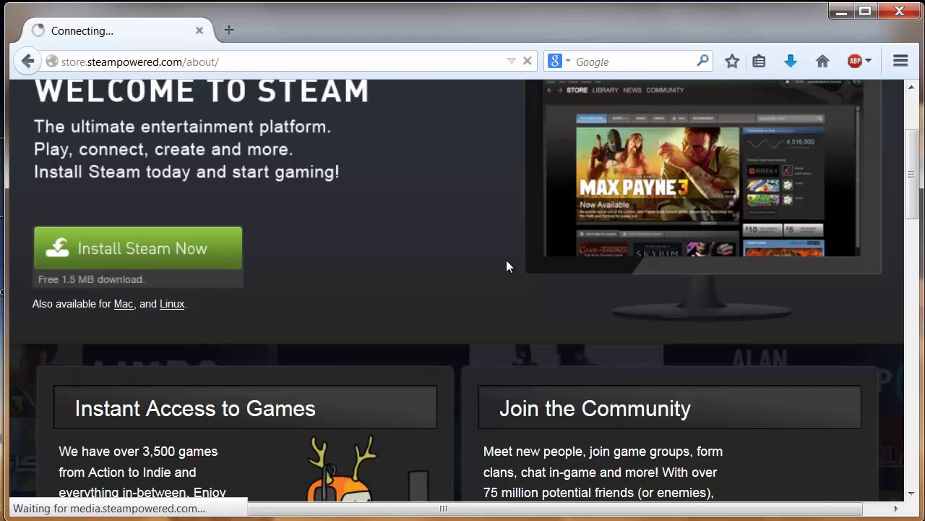
Save SteamSetup.exe from the Firefox download prompt to the Desktop folder.
{"action": "left_click_drag", "start_coordinate": [527, 212], "coordinate": [486, 197]}
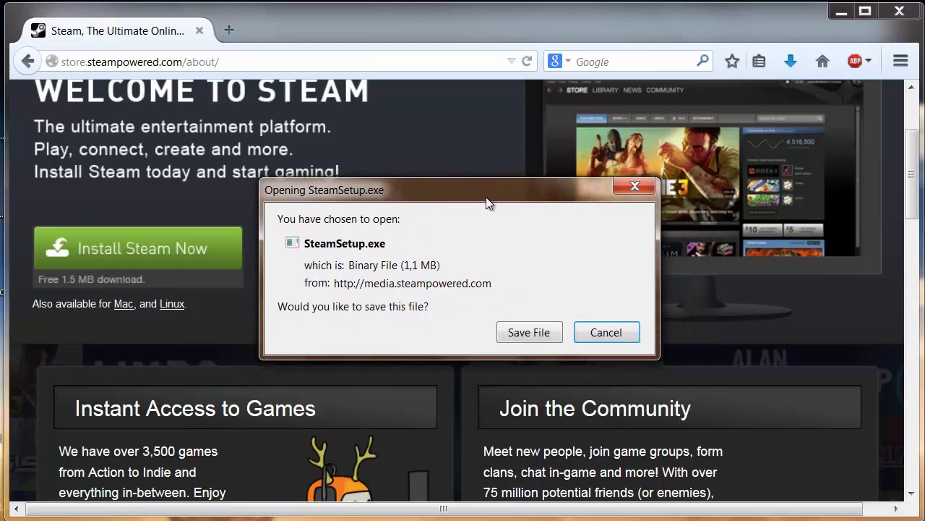
{"action": "left_click", "coordinate": [541, 333]}
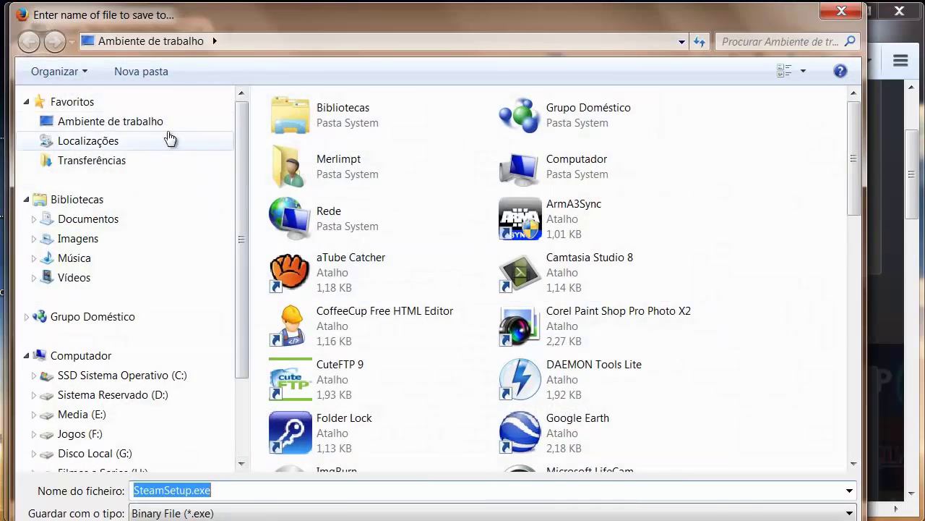
{"action": "key", "text": "Return"}
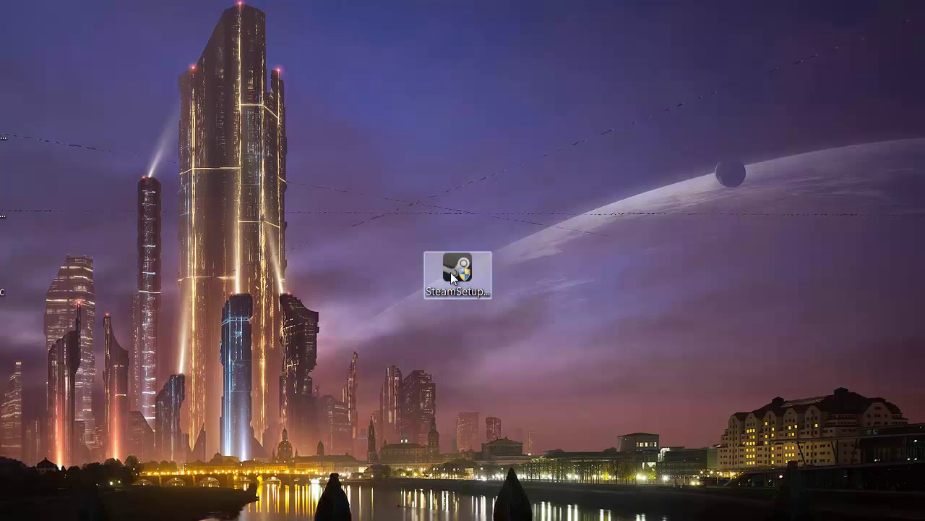
Run SteamSetup.exe, accept the license, keep English and install to C:\Program Files (x86)\Steam.
{"action": "left_click", "coordinate": [451, 271]}
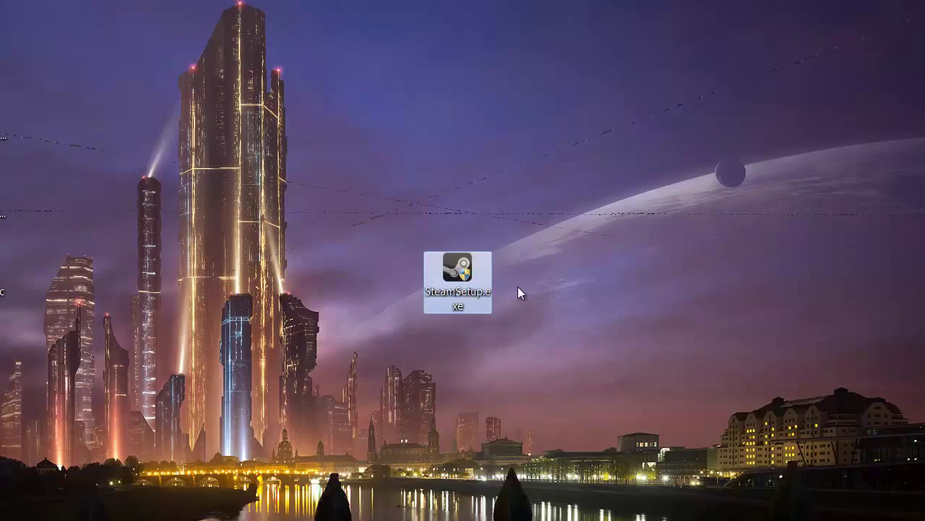
{"action": "double_click", "coordinate": [456, 279]}
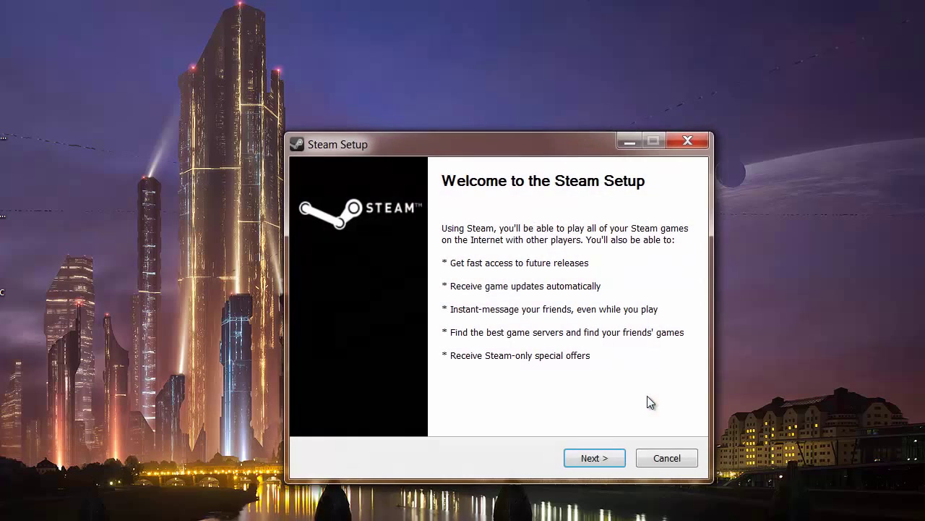
{"action": "left_click_drag", "start_coordinate": [541, 153], "coordinate": [437, 105]}
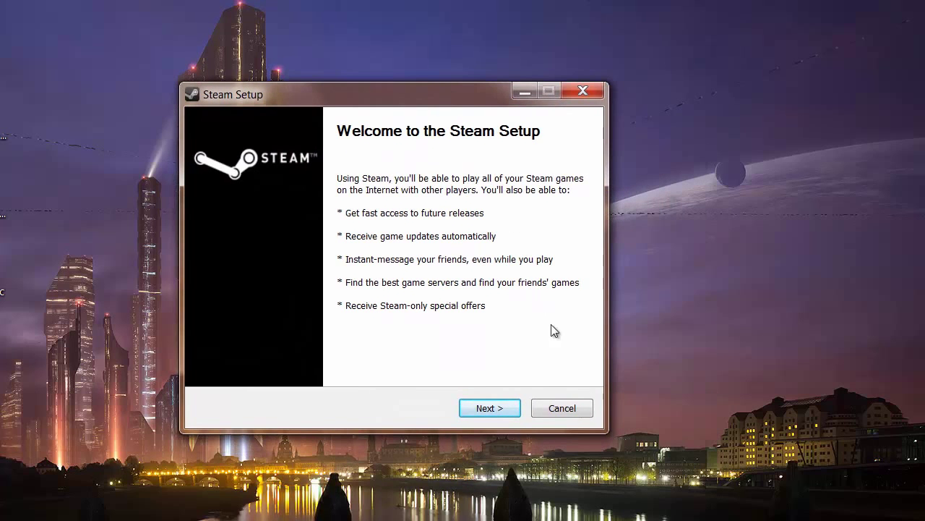
{"action": "left_click", "coordinate": [499, 408]}
{"action": "left_click", "coordinate": [230, 366]}
{"action": "left_click", "coordinate": [492, 407]}
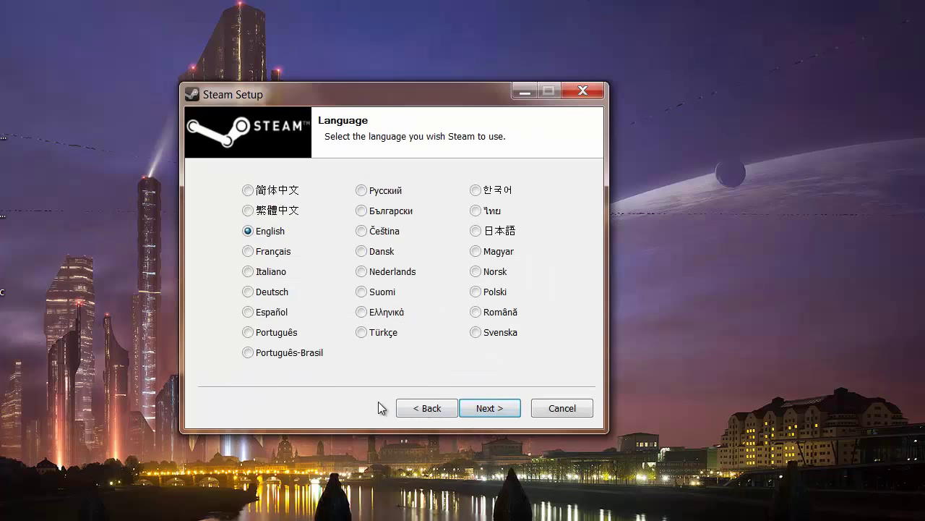
{"action": "left_click", "coordinate": [496, 409]}
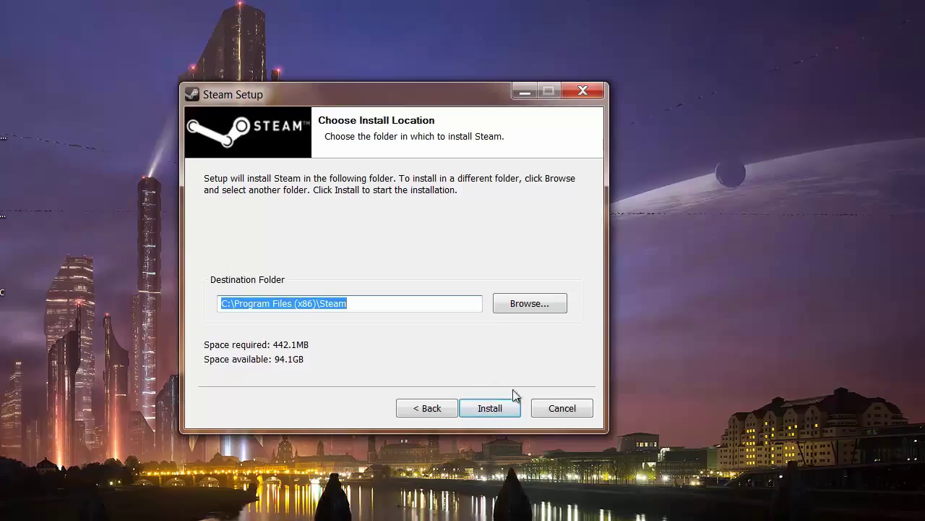
{"action": "left_click", "coordinate": [496, 409]}
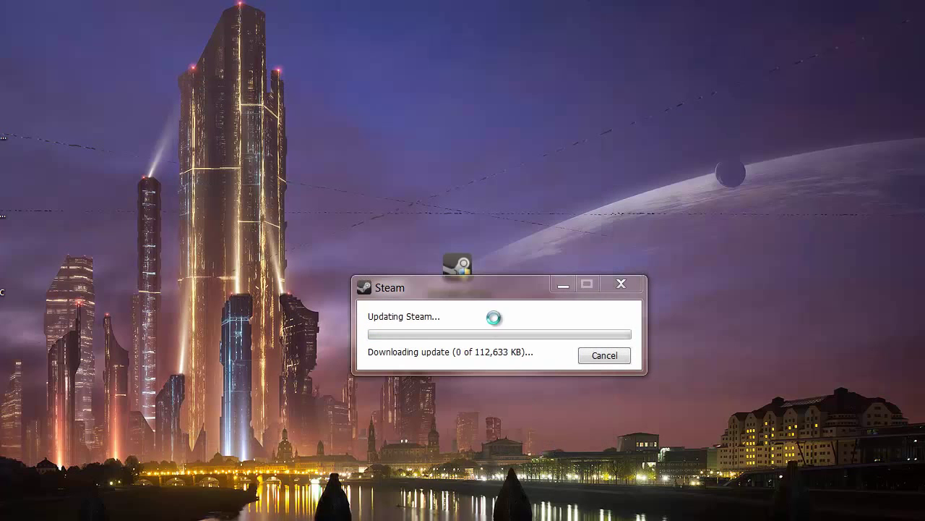
After the update, choose Create New Account and agree to the Subscriber Agreement and Privacy Policy.
{"action": "left_click_drag", "start_coordinate": [498, 292], "coordinate": [432, 245]}
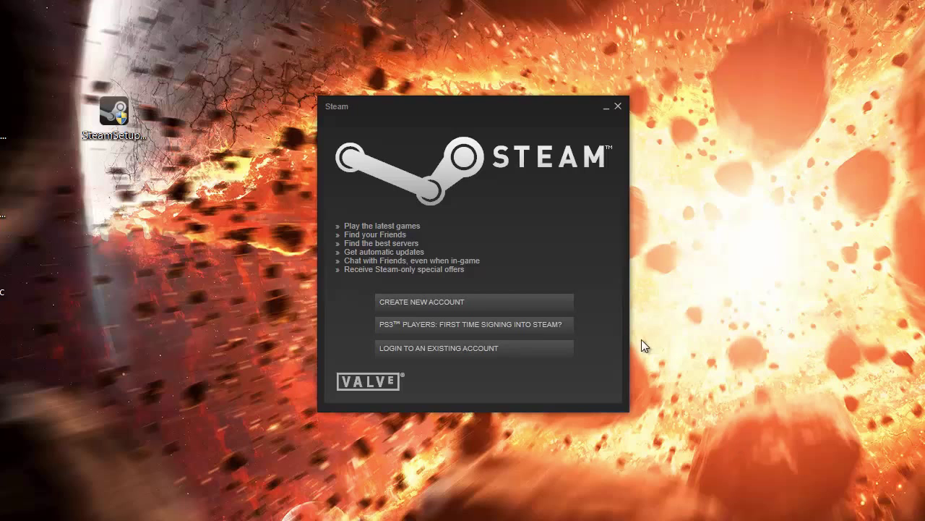
{"action": "left_click", "coordinate": [487, 304]}
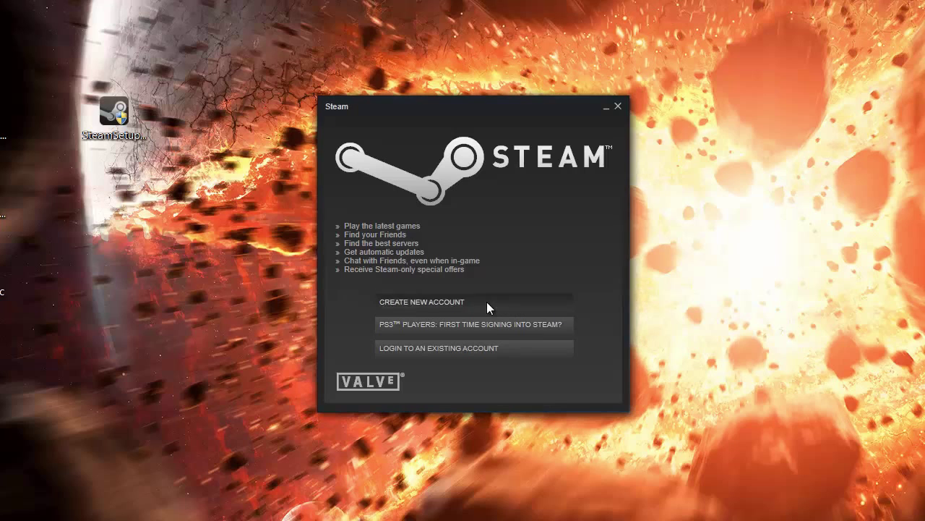
{"action": "left_click", "coordinate": [514, 394]}
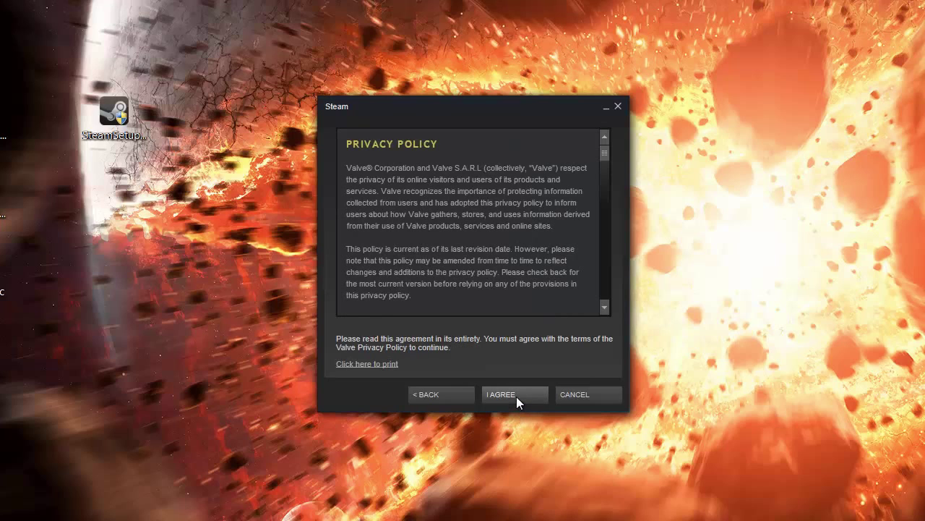
{"action": "left_click", "coordinate": [517, 396]}
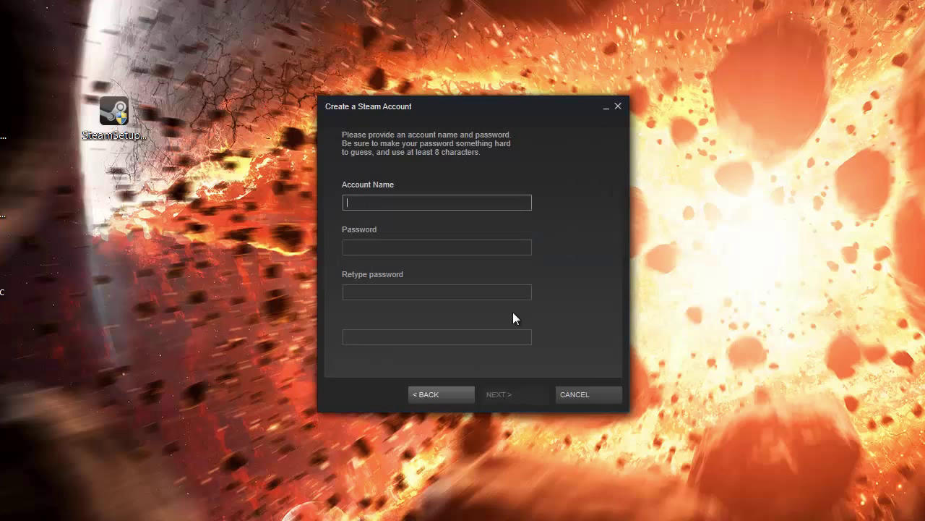
Enter the new account name and password twice, then submit them and the contact e-mail.
{"action": "left_click", "coordinate": [404, 201]}
{"action": "type", "text": "somenamex"}
{"action": "left_click", "coordinate": [379, 250]}
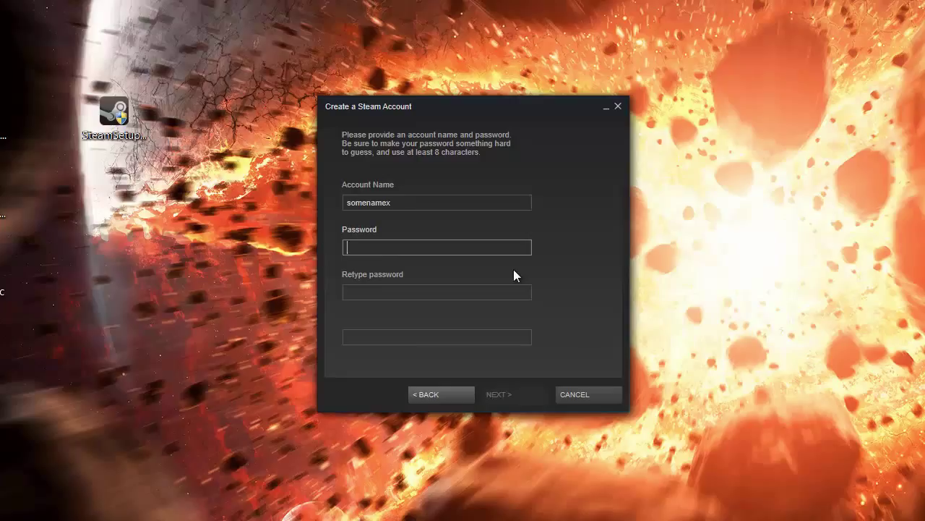
{"action": "type", "text": "•••••••••••"}
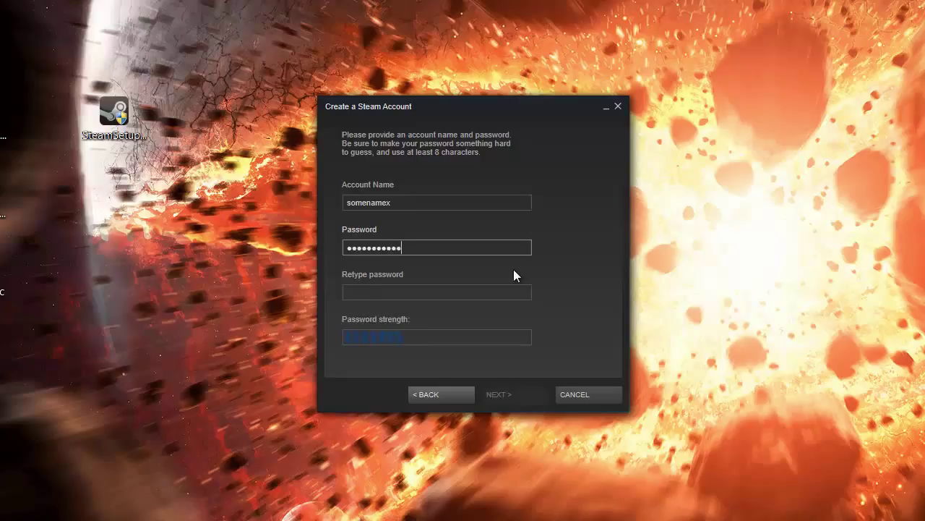
{"action": "left_click", "coordinate": [381, 292]}
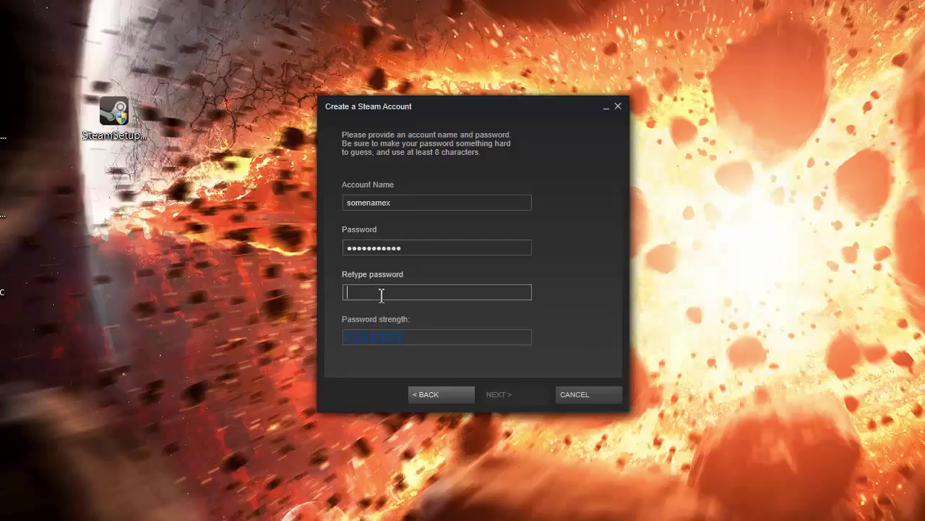
{"action": "type", "text": "•••••••••••"}
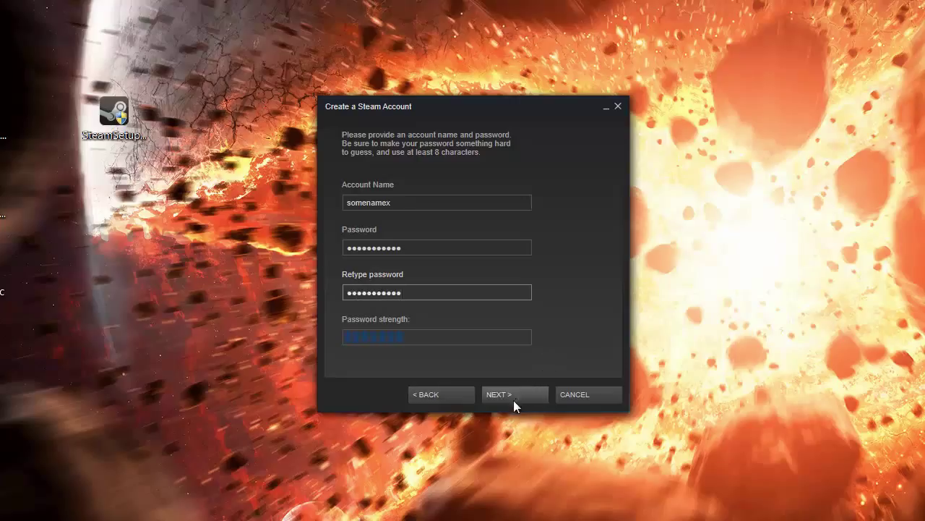
{"action": "left_click", "coordinate": [513, 400]}
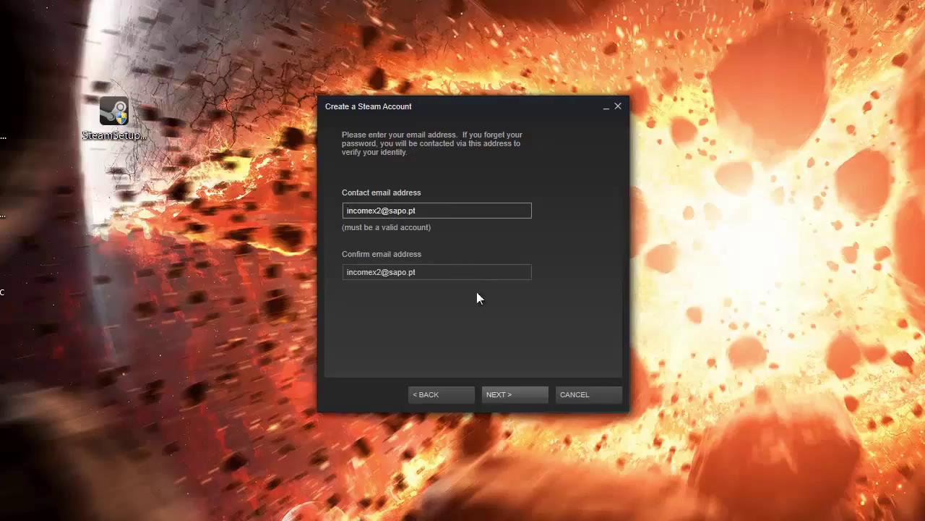
{"action": "left_click", "coordinate": [523, 398]}
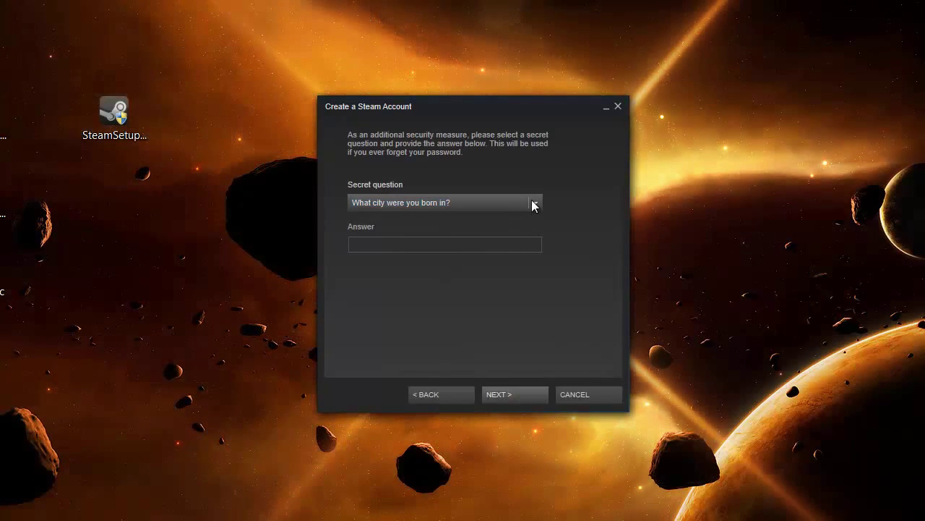
Choose 'What is the name of your pet?', type the secret answer, and finish the account.
{"action": "left_click", "coordinate": [535, 204]}
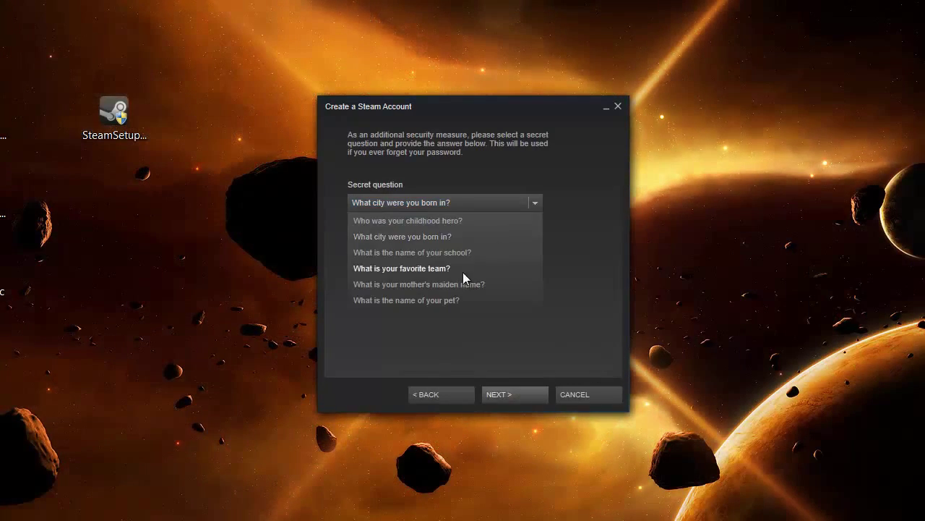
{"action": "left_click", "coordinate": [454, 297]}
{"action": "left_click", "coordinate": [419, 245]}
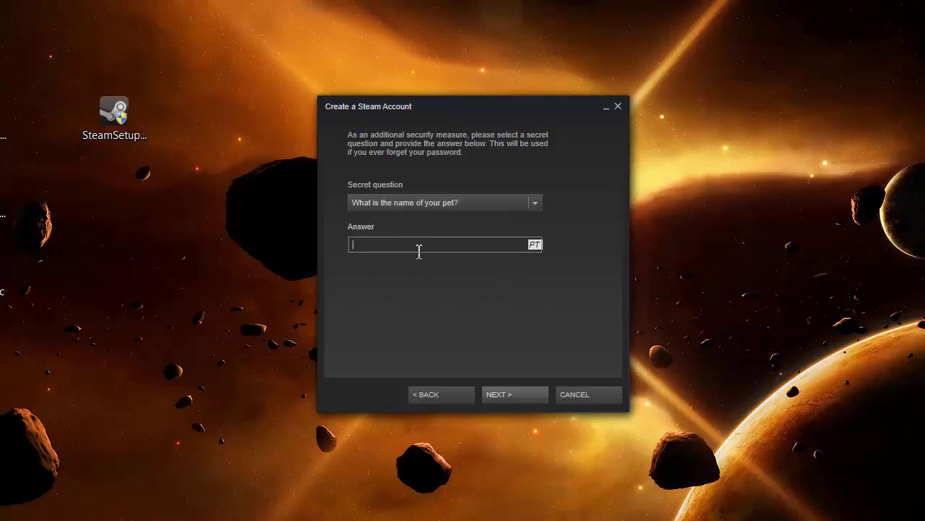
{"action": "left_click", "coordinate": [496, 396]}
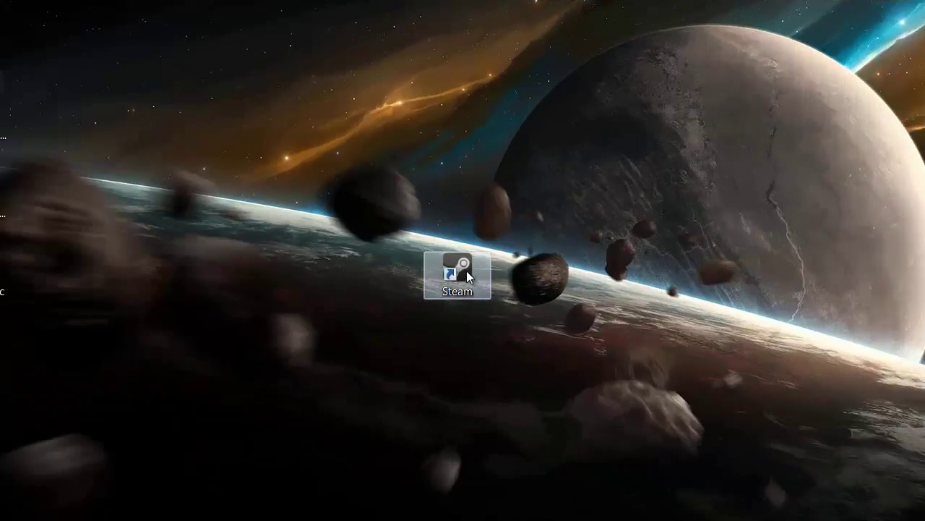
Launch Steam from the desktop icon and search the store for 'nosgoth'.
{"action": "double_click", "coordinate": [466, 270]}
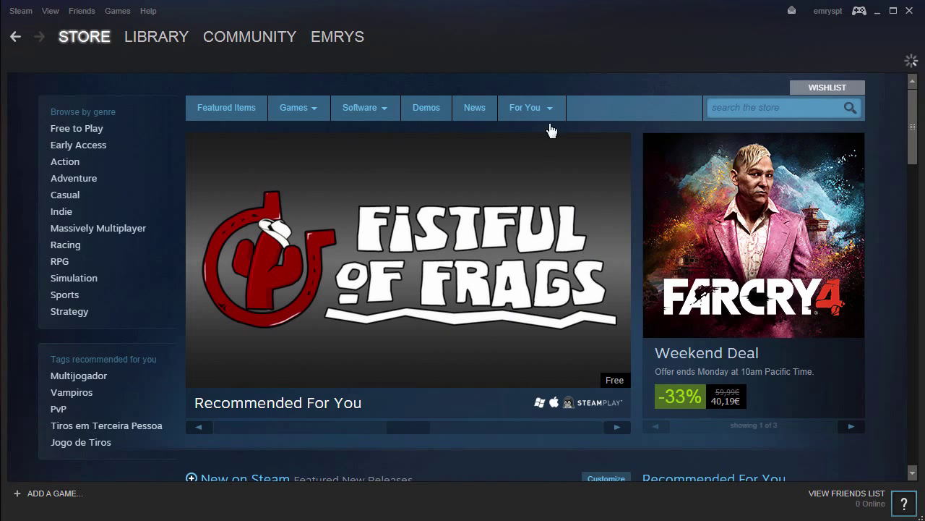
{"action": "left_click", "coordinate": [754, 105]}
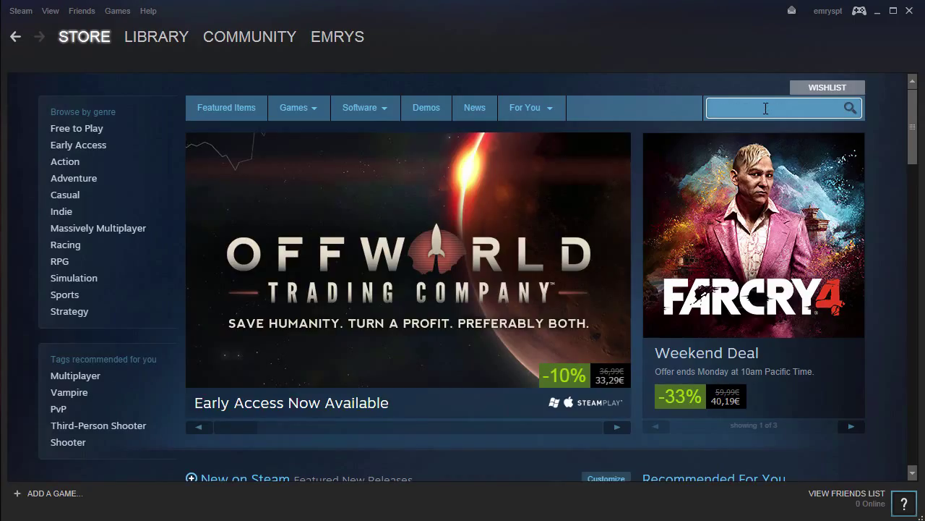
{"action": "type", "text": "nosgoth"}
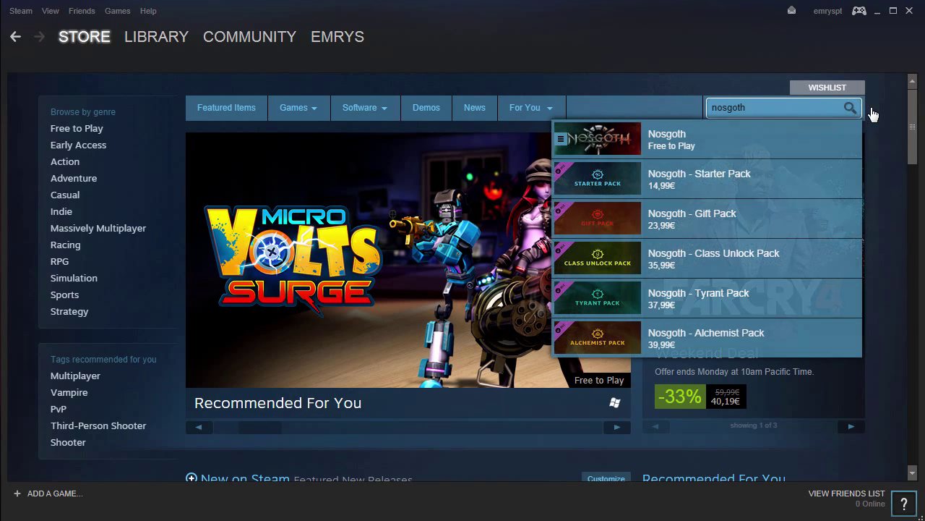
{"action": "key", "text": "Return"}
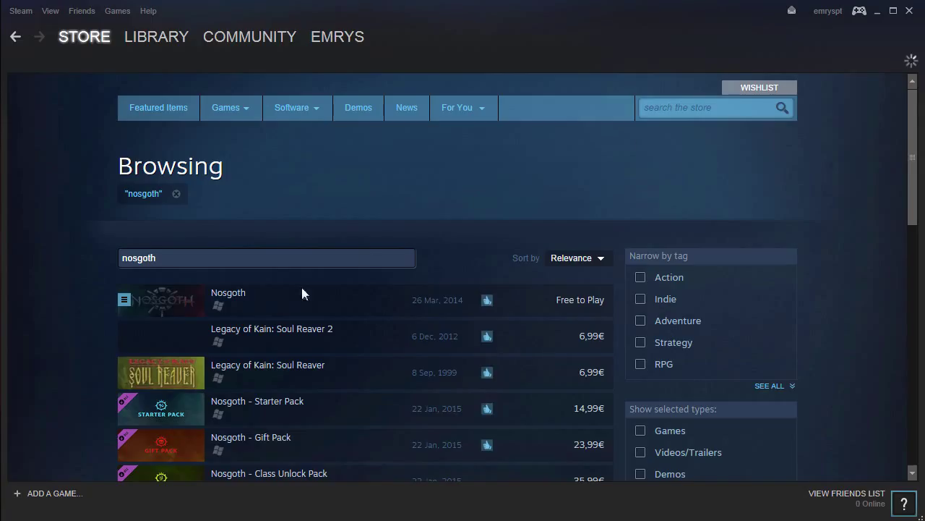
Open the Nosgoth result and choose Play Game to bring up its install dialog.
{"action": "left_click", "coordinate": [238, 302]}
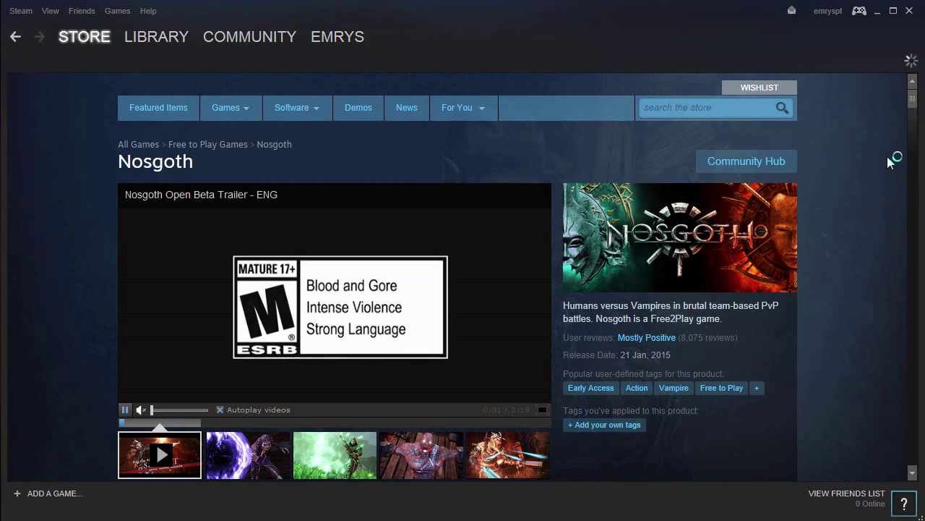
{"action": "scroll", "coordinate": [890, 161], "scroll_direction": "down", "scroll_amount": 3}
{"action": "scroll", "coordinate": [889, 161], "scroll_direction": "down", "scroll_amount": 9}
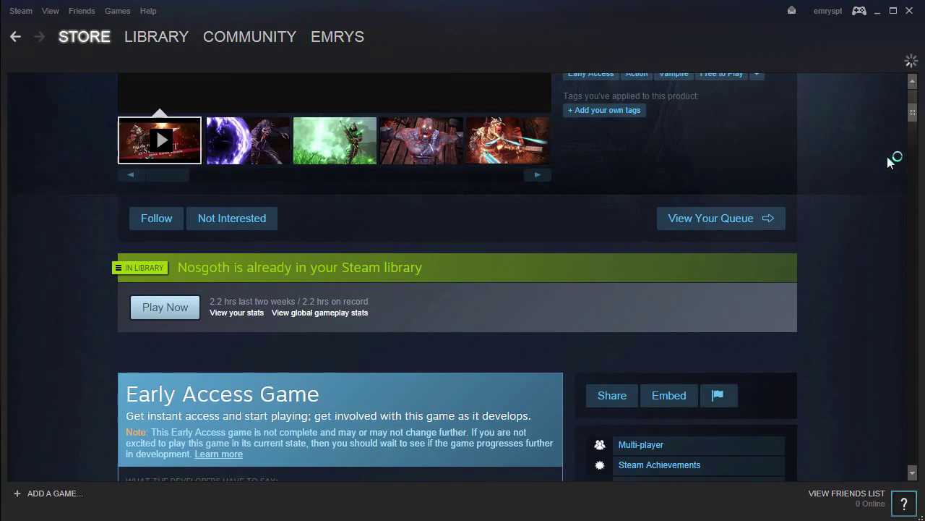
{"action": "scroll", "coordinate": [889, 161], "scroll_direction": "down", "scroll_amount": 6}
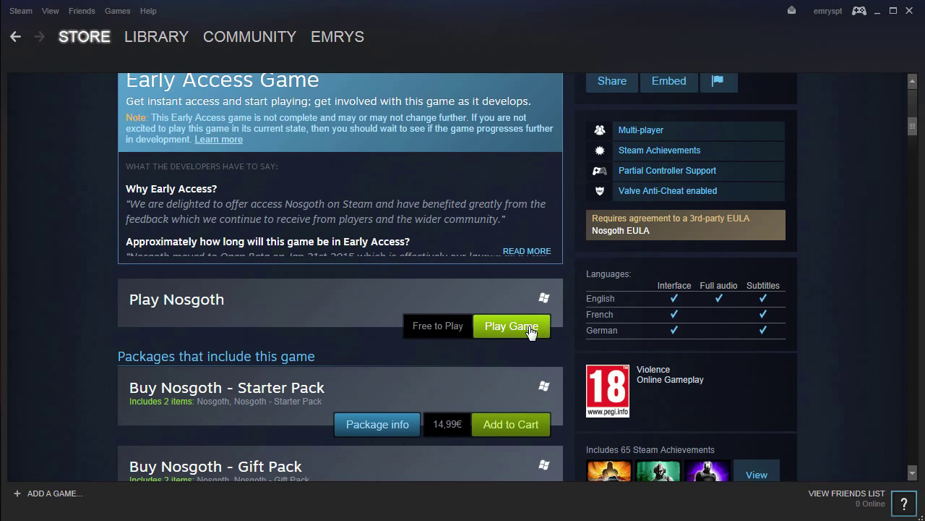
{"action": "left_click", "coordinate": [539, 329]}
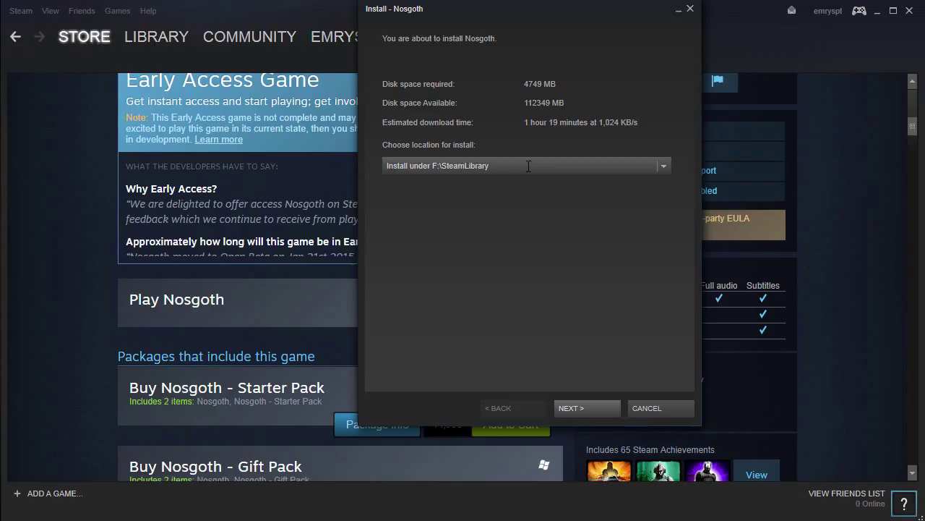
Keep the F:\SteamLibrary location, agree to the Nosgoth terms, keep both shortcuts, and view Downloads.
{"action": "left_click", "coordinate": [584, 409]}
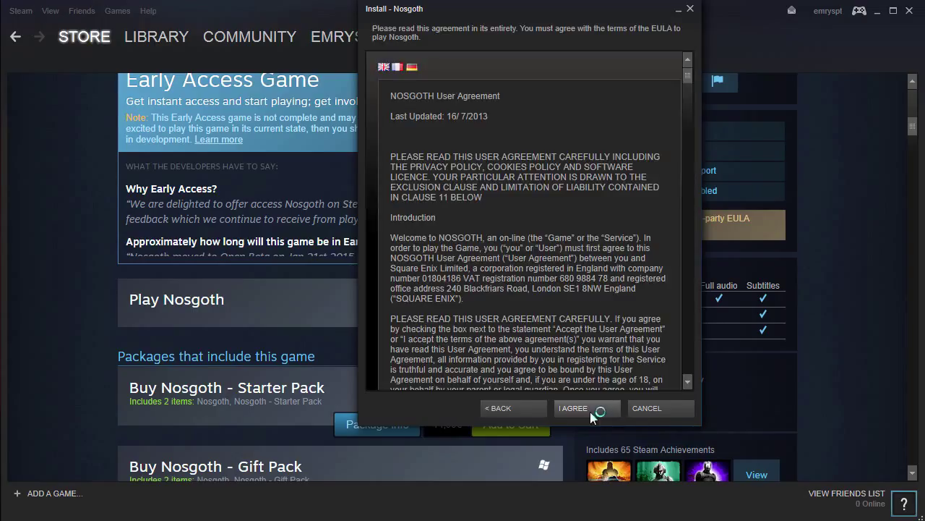
{"action": "left_click", "coordinate": [590, 411]}
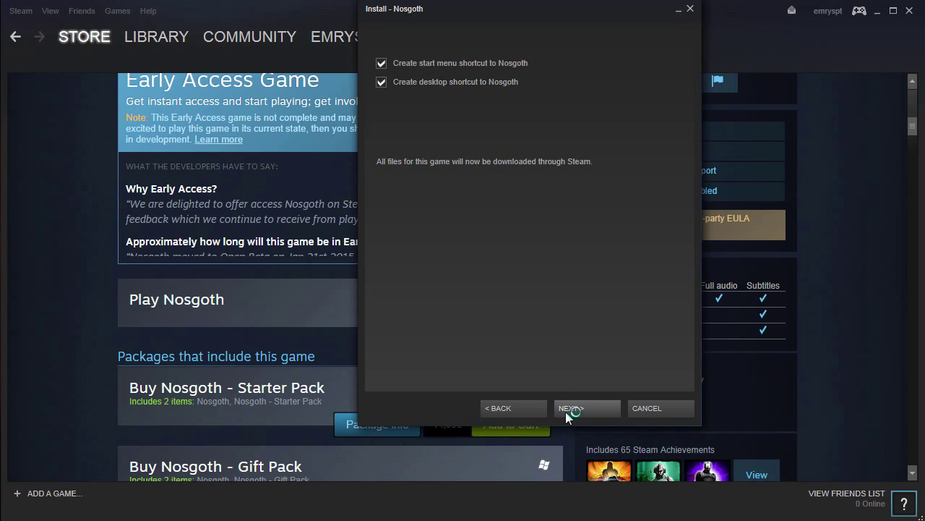
{"action": "left_click", "coordinate": [587, 409]}
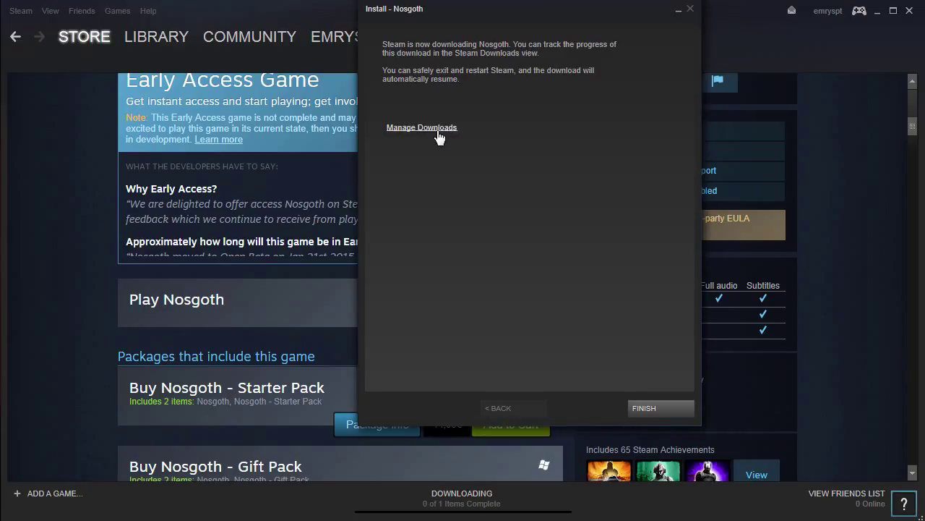
{"action": "left_click", "coordinate": [437, 130]}
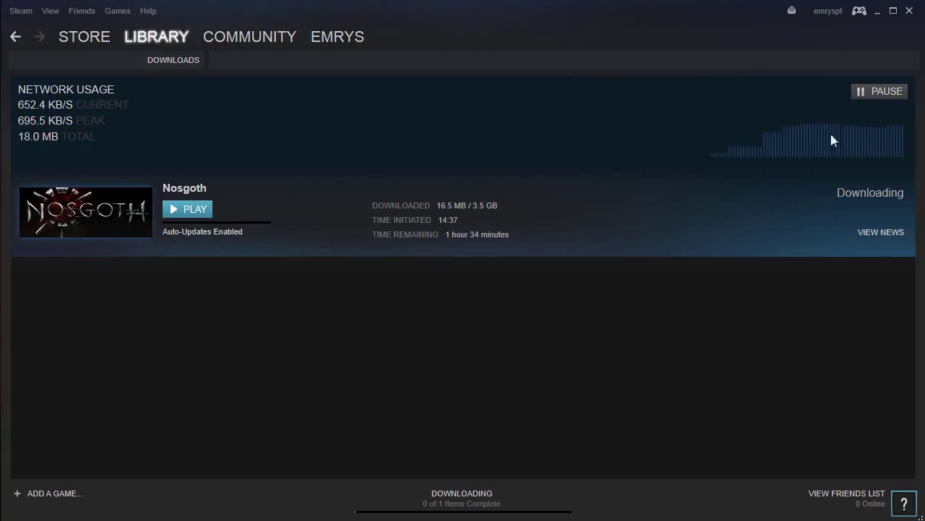
Pause the Nosgoth download in the Downloads view, then resume it.
{"action": "left_click", "coordinate": [880, 89]}
{"action": "left_click", "coordinate": [883, 93]}
{"action": "left_click", "coordinate": [884, 91]}
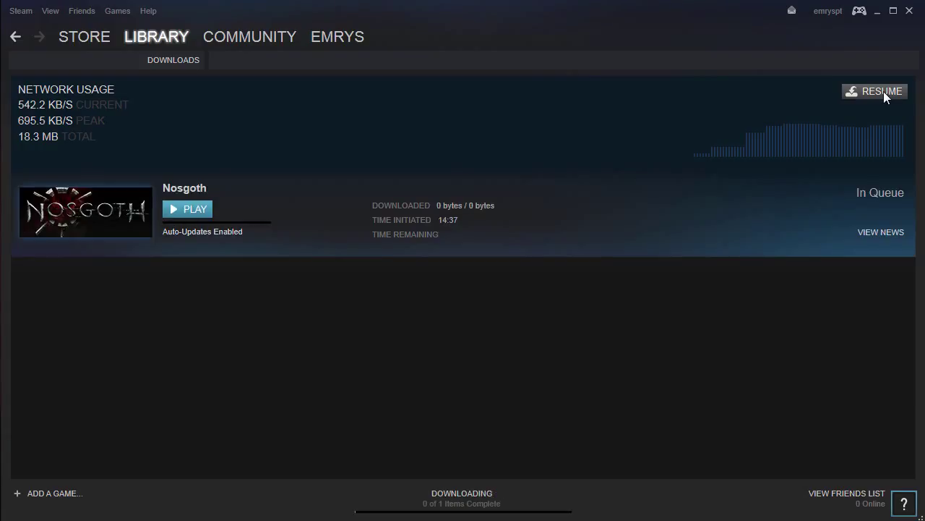